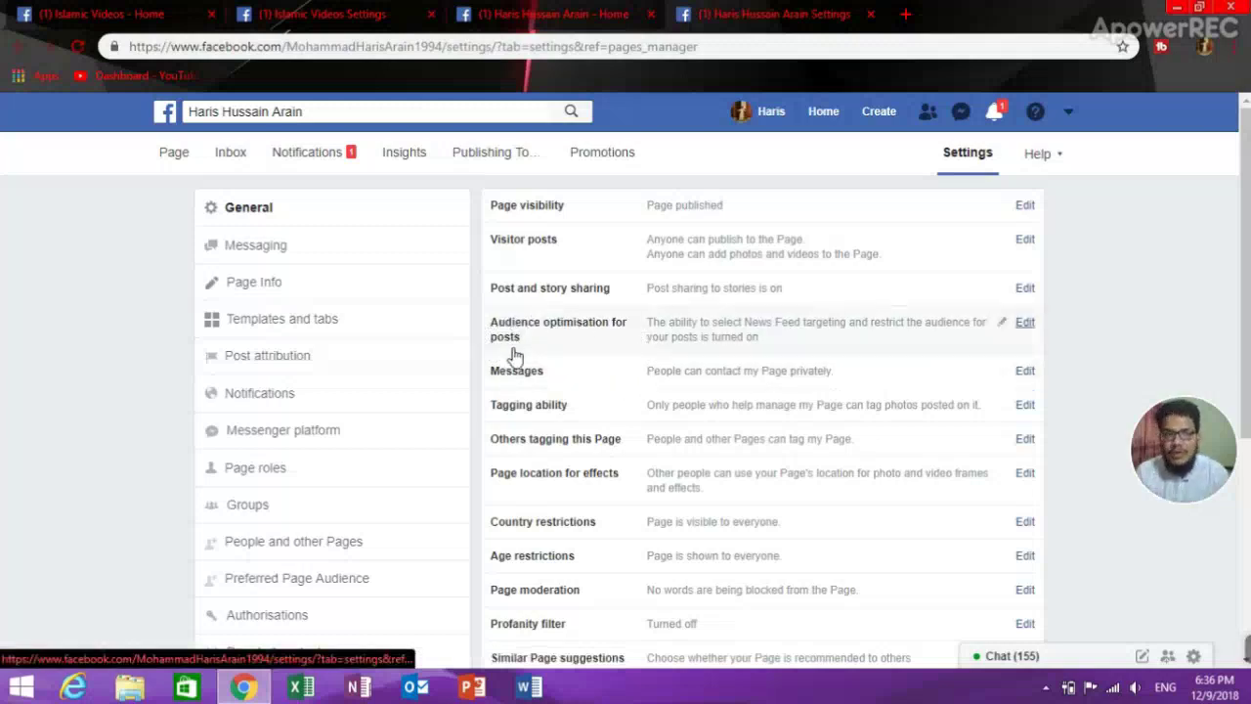
- Open the News Feed audience and visibility for posts setting of the Islamic Videos page for editing
left_click(115, 15)
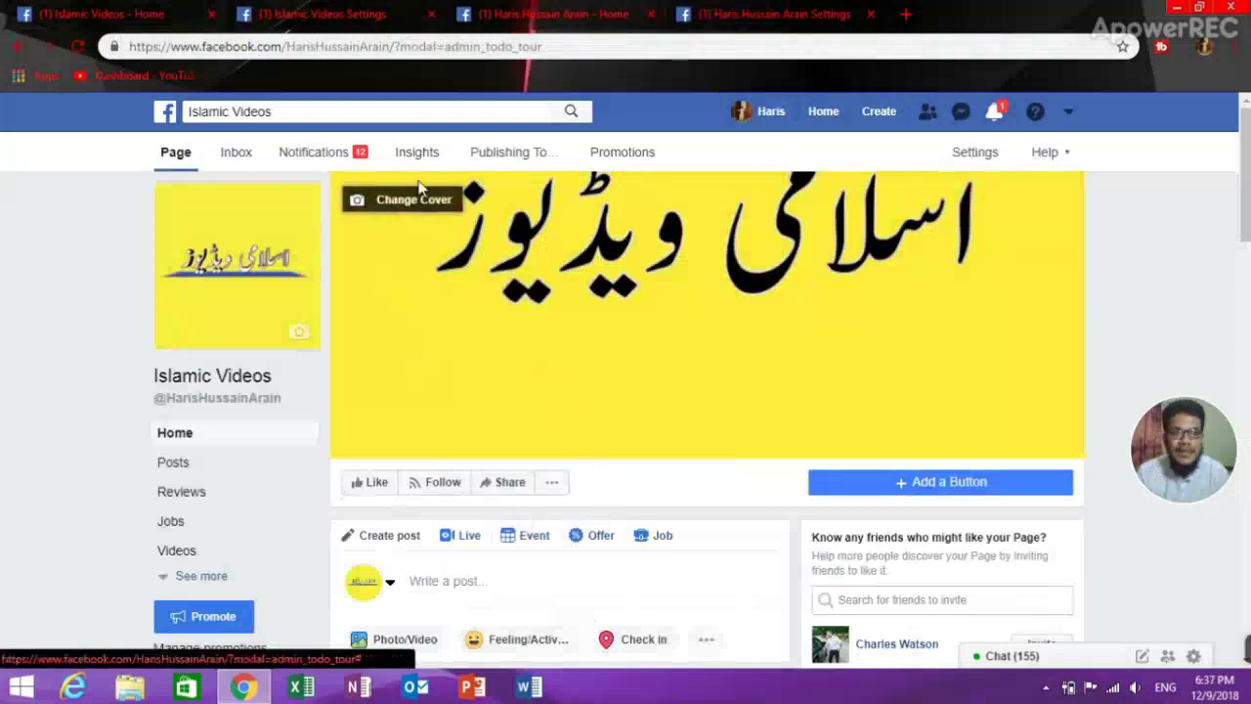
left_click(341, 15)
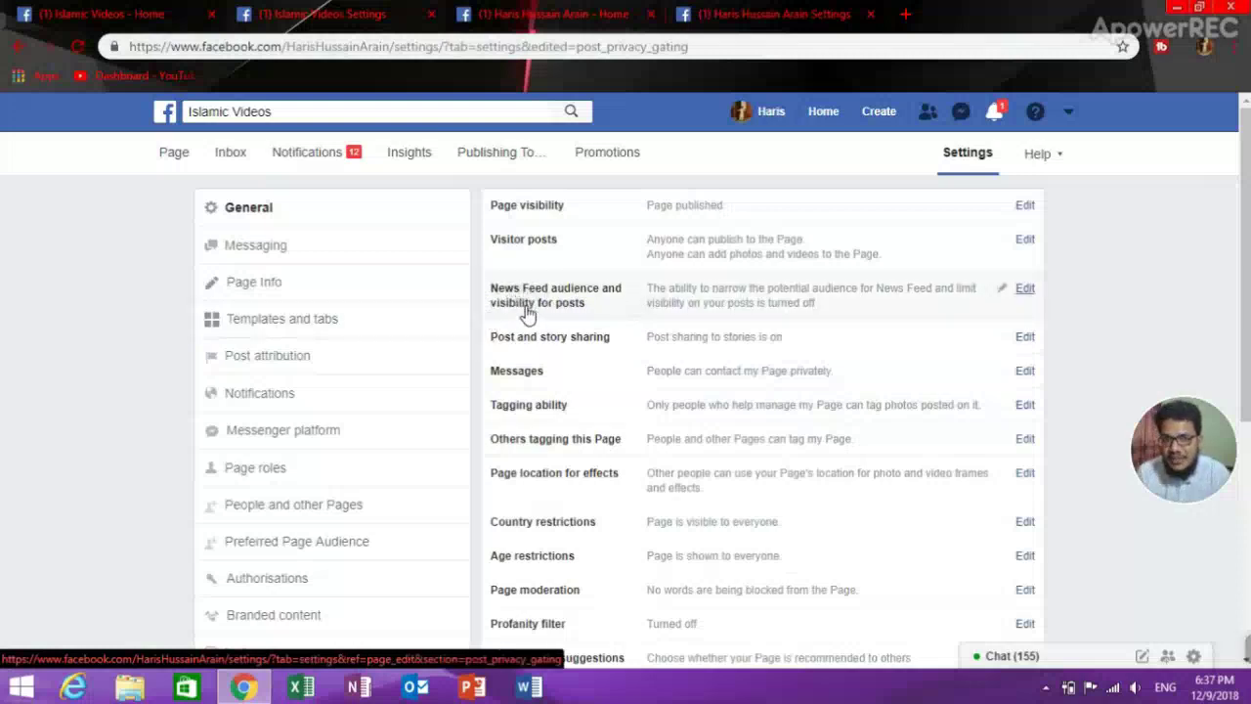
left_click(843, 306)
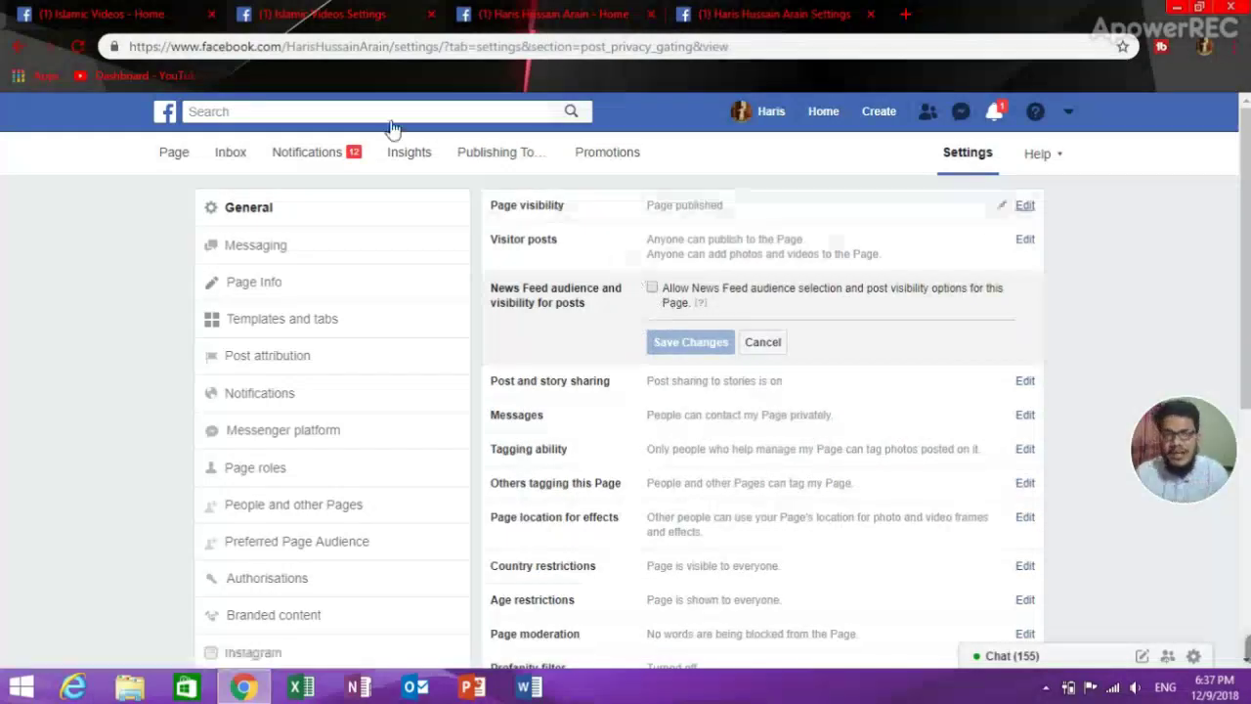
- Start a video upload on the Islamic Videos page, check its post options, and exit without saving
left_click(151, 15)
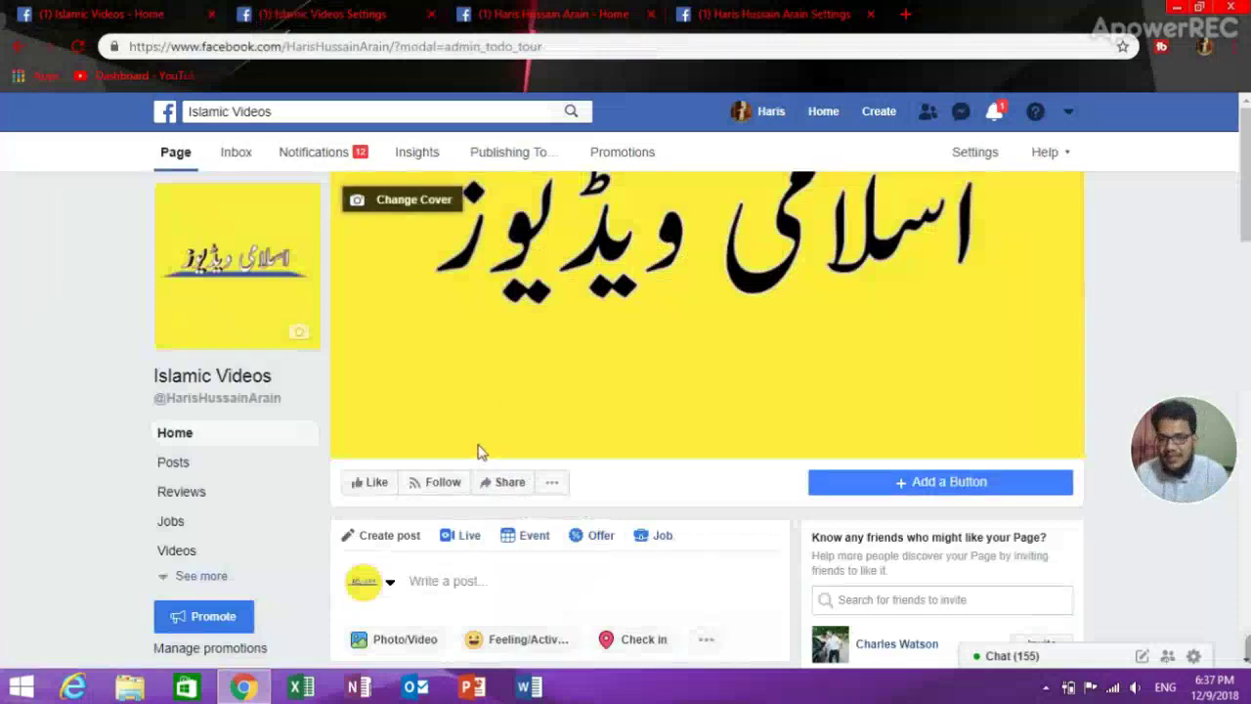
scroll(516, 500, "down", 2)
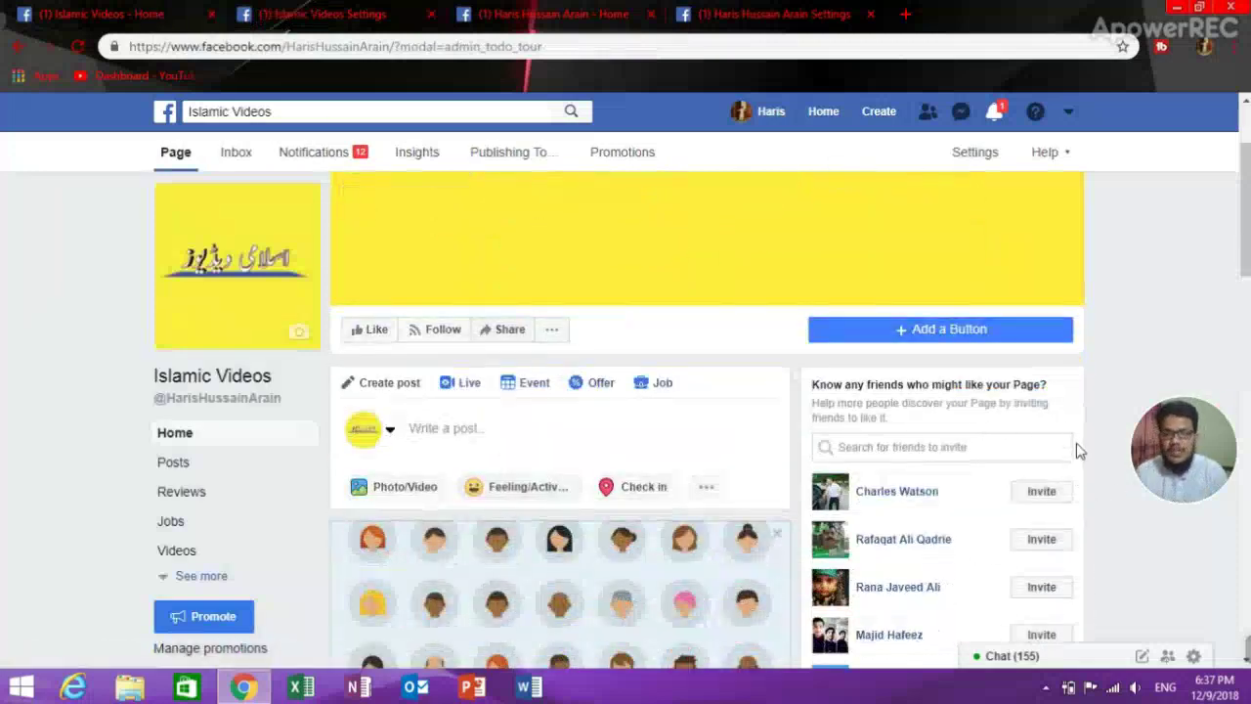
left_click(407, 494)
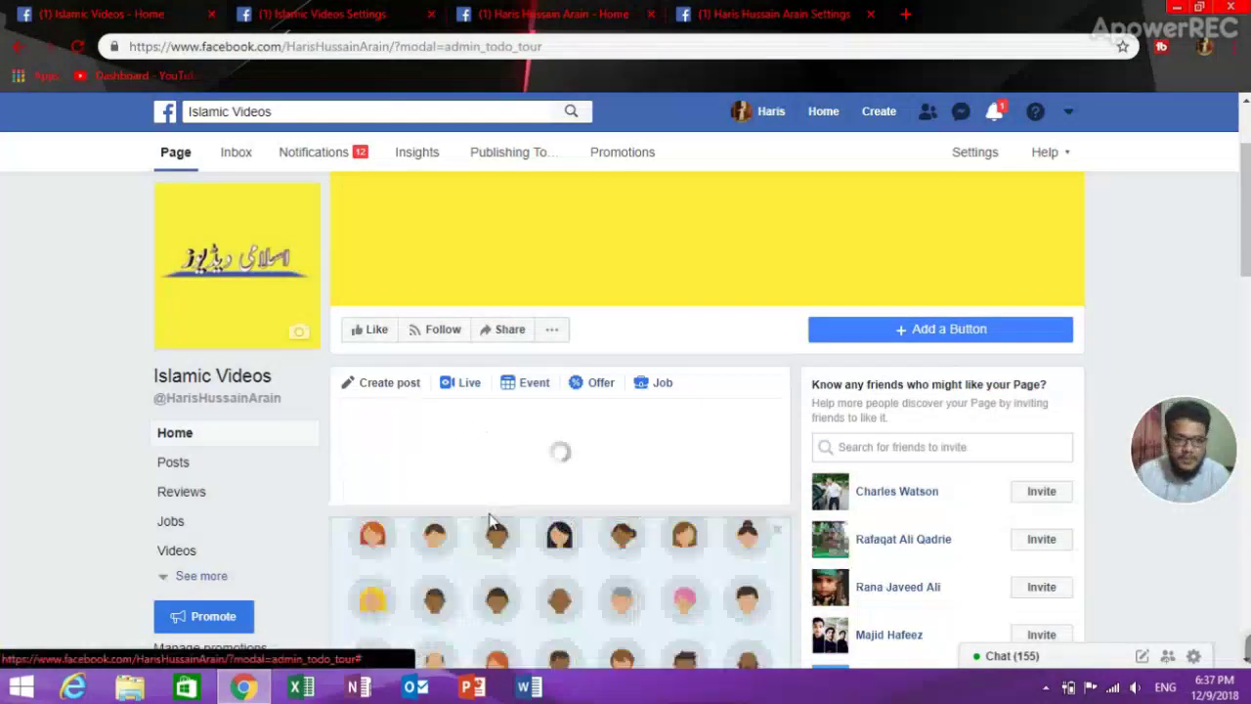
scroll(446, 489, "down", 4)
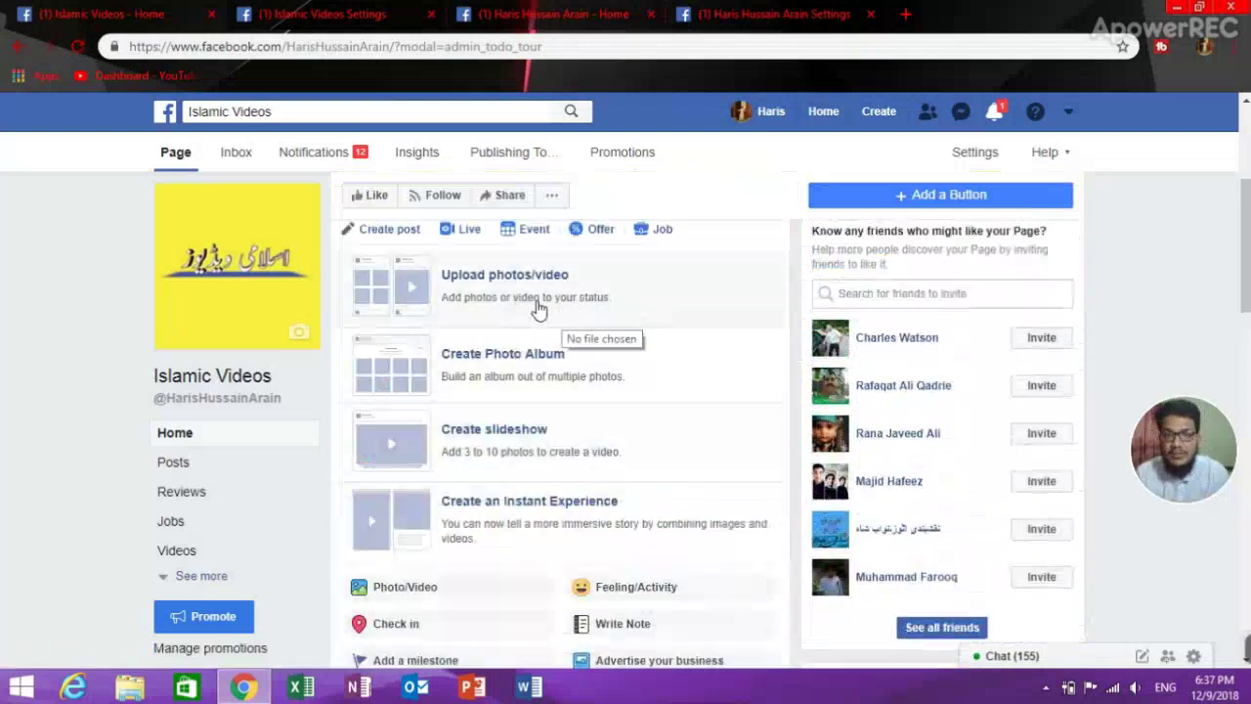
left_click(518, 284)
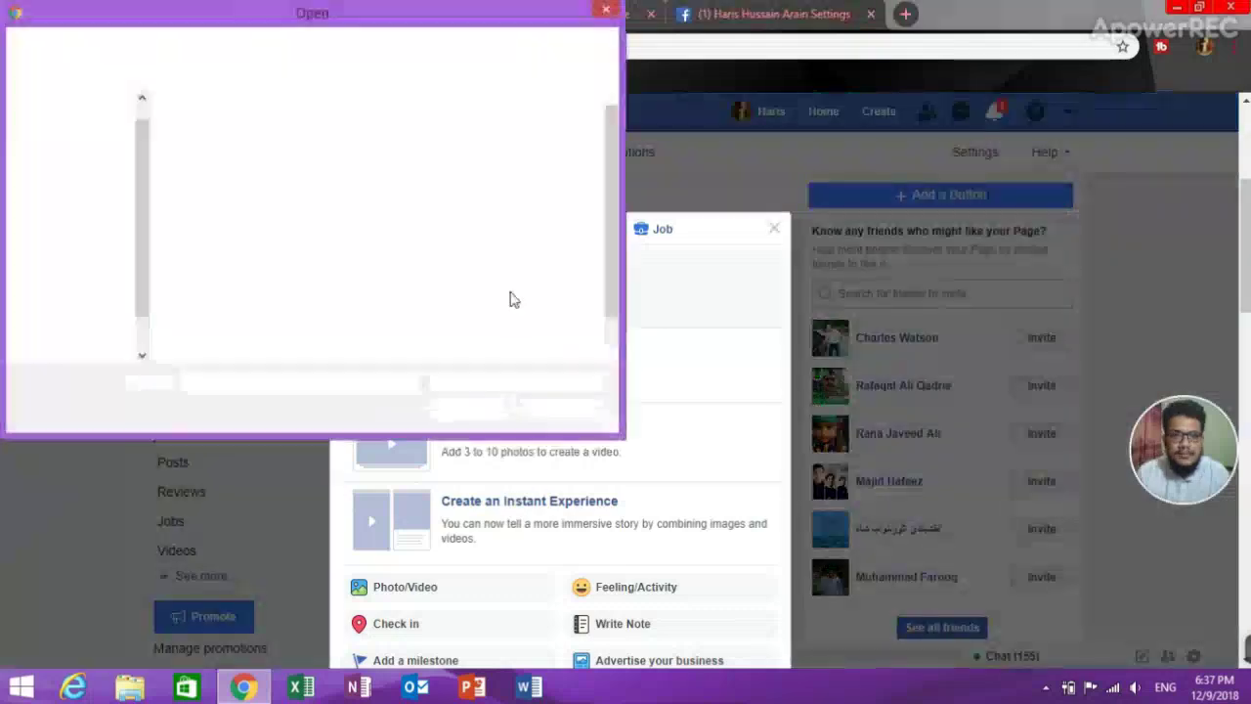
left_click(229, 194)
left_click(470, 410)
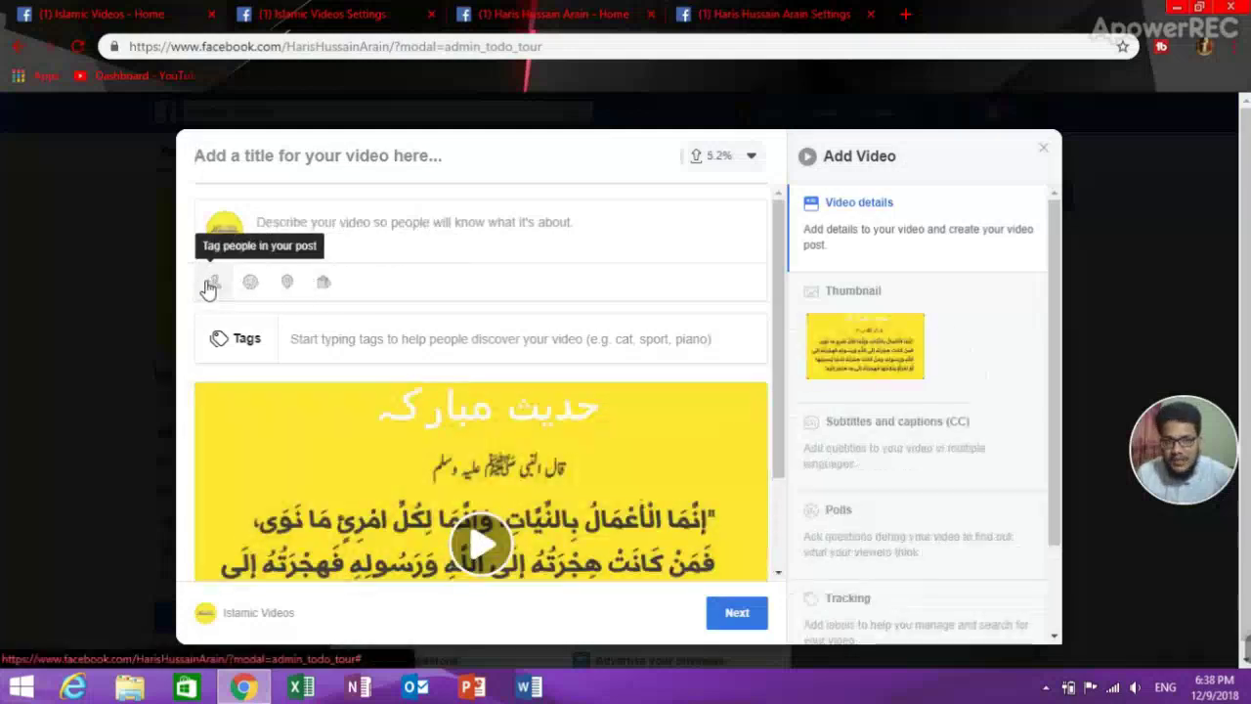
left_click(1043, 149)
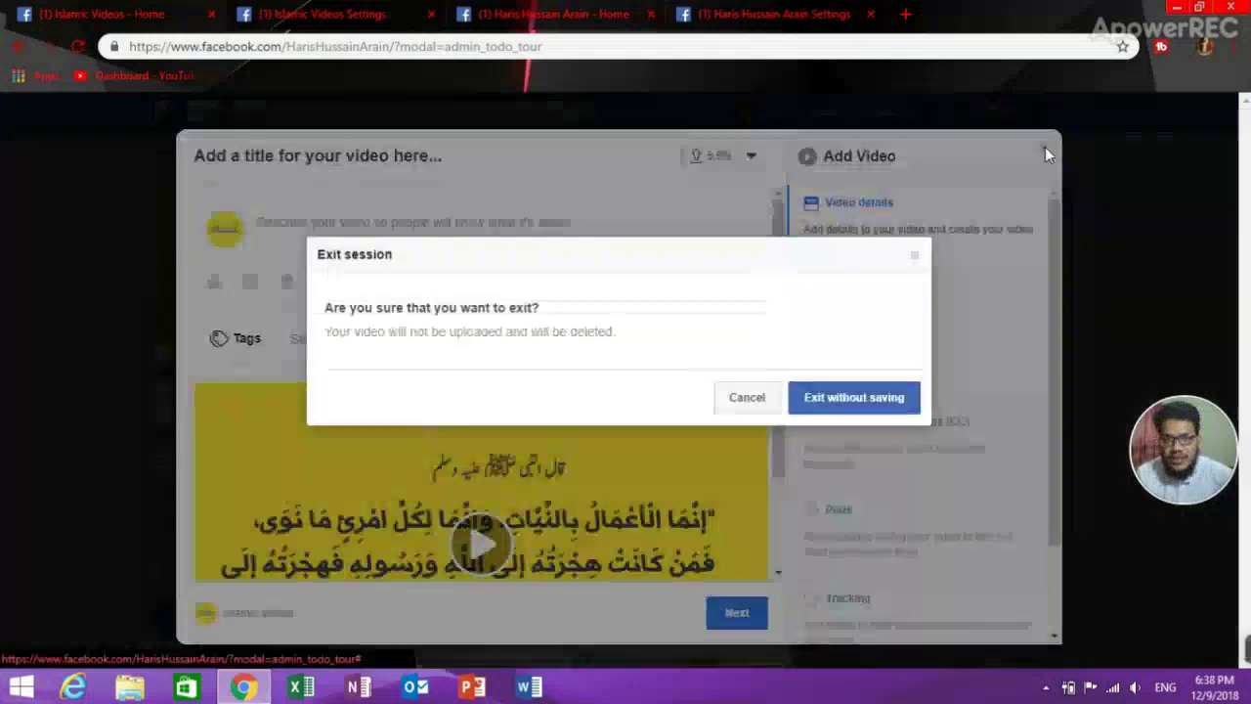
left_click(816, 397)
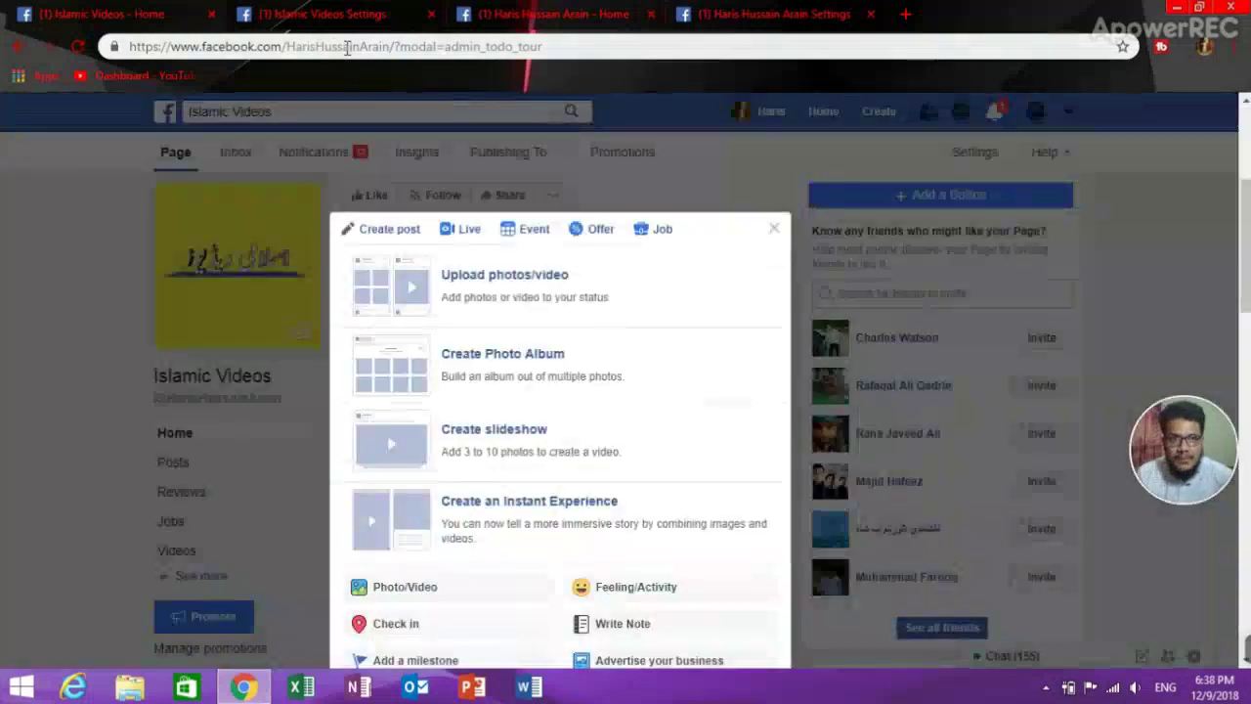
- Allow News Feed audience selection and post visibility options for the Islamic Videos page and save the change
left_click(313, 14)
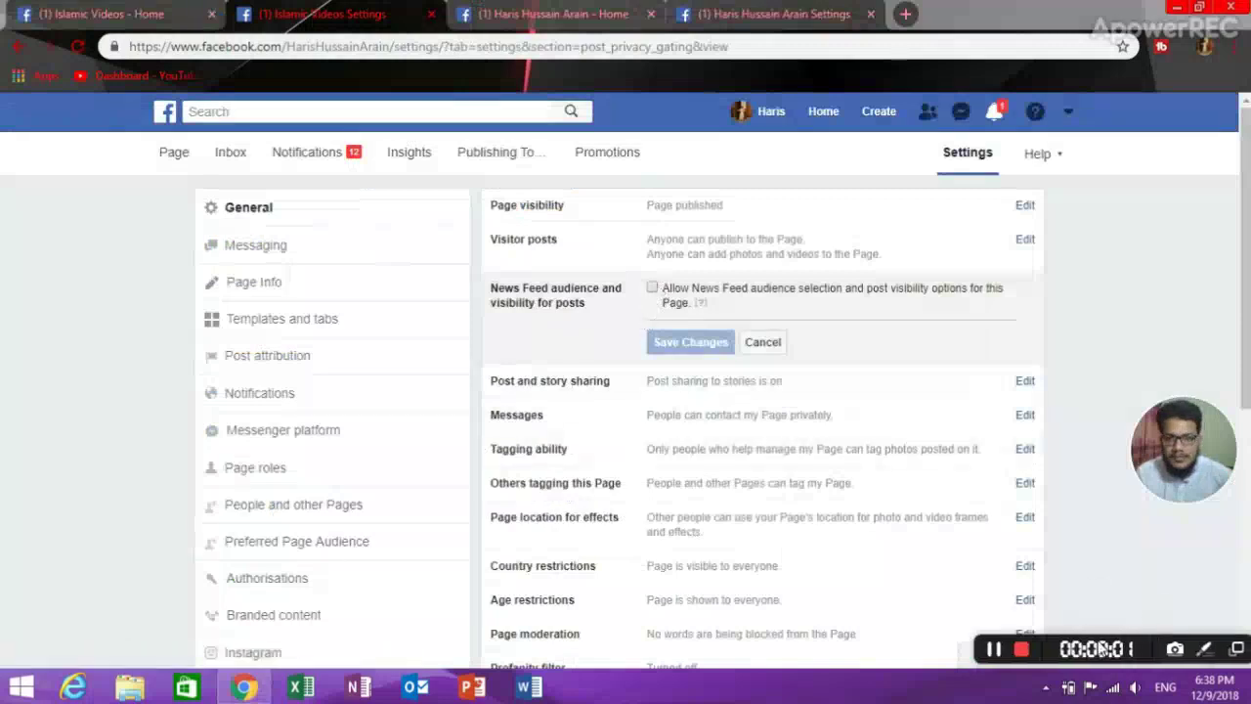
left_click(653, 289)
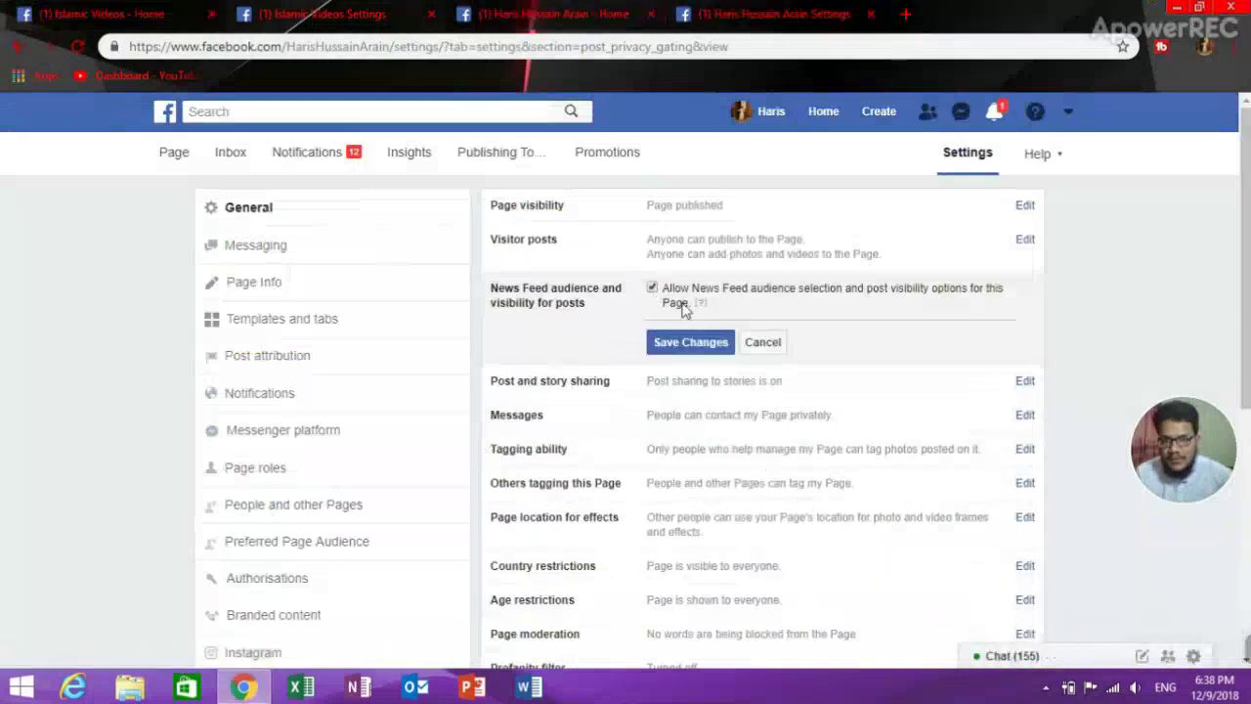
left_click(665, 349)
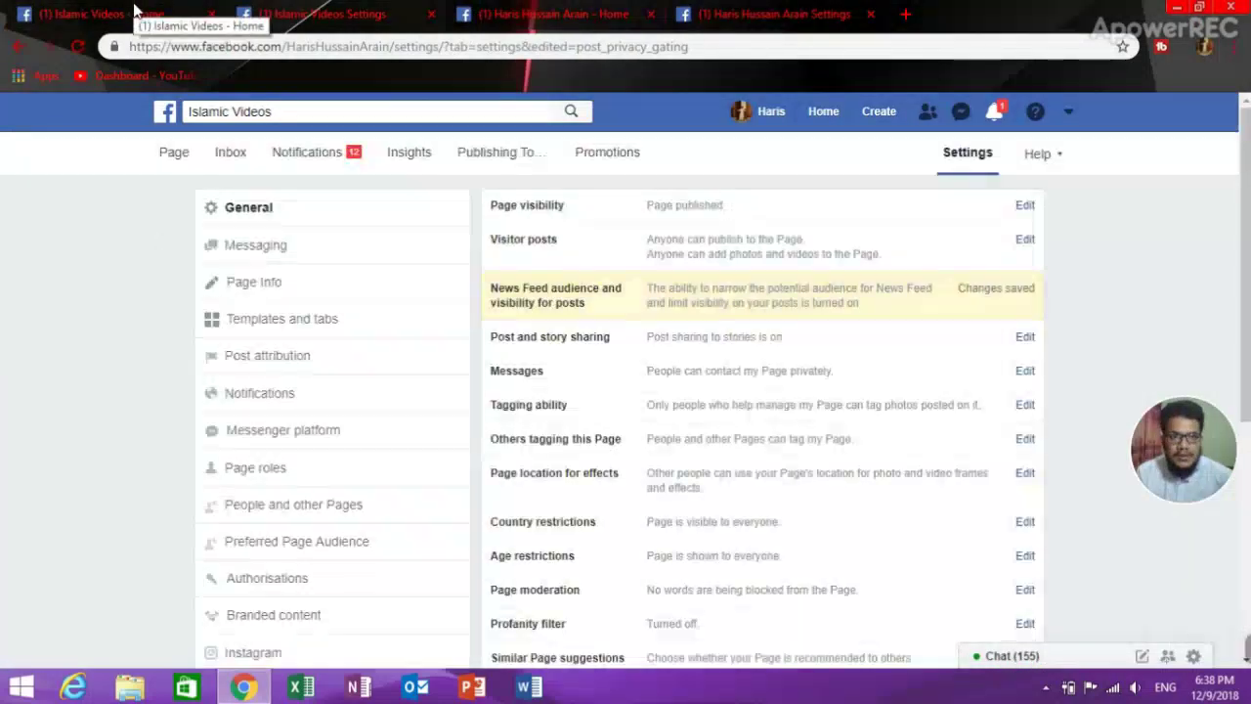
- Reload the Islamic Videos page and upload the video file Aamal ka daro madar in a new post
left_click(135, 11)
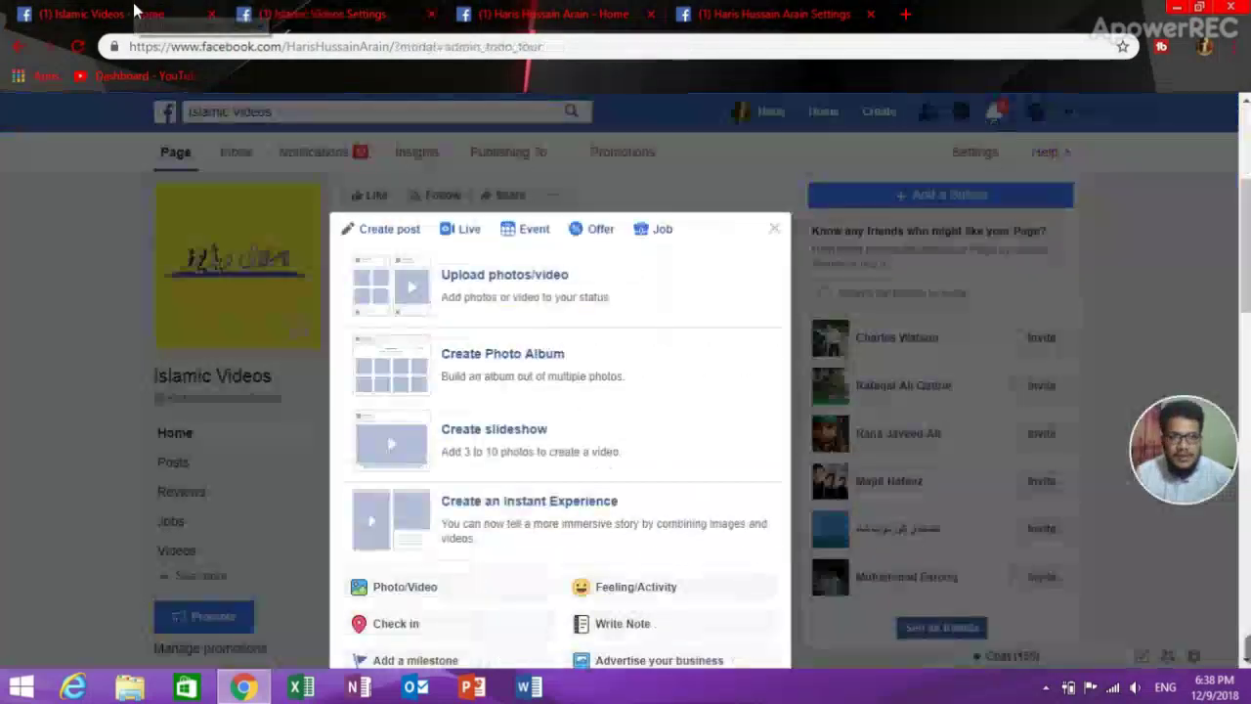
left_click(77, 47)
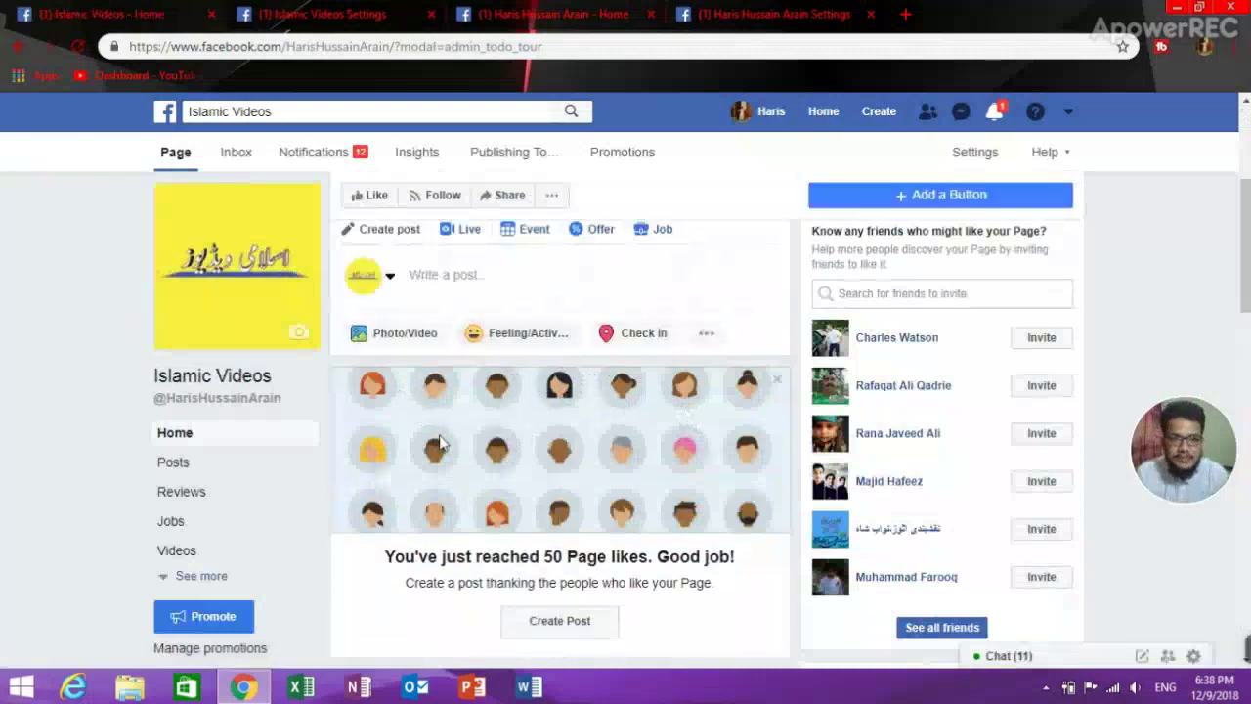
left_click(411, 333)
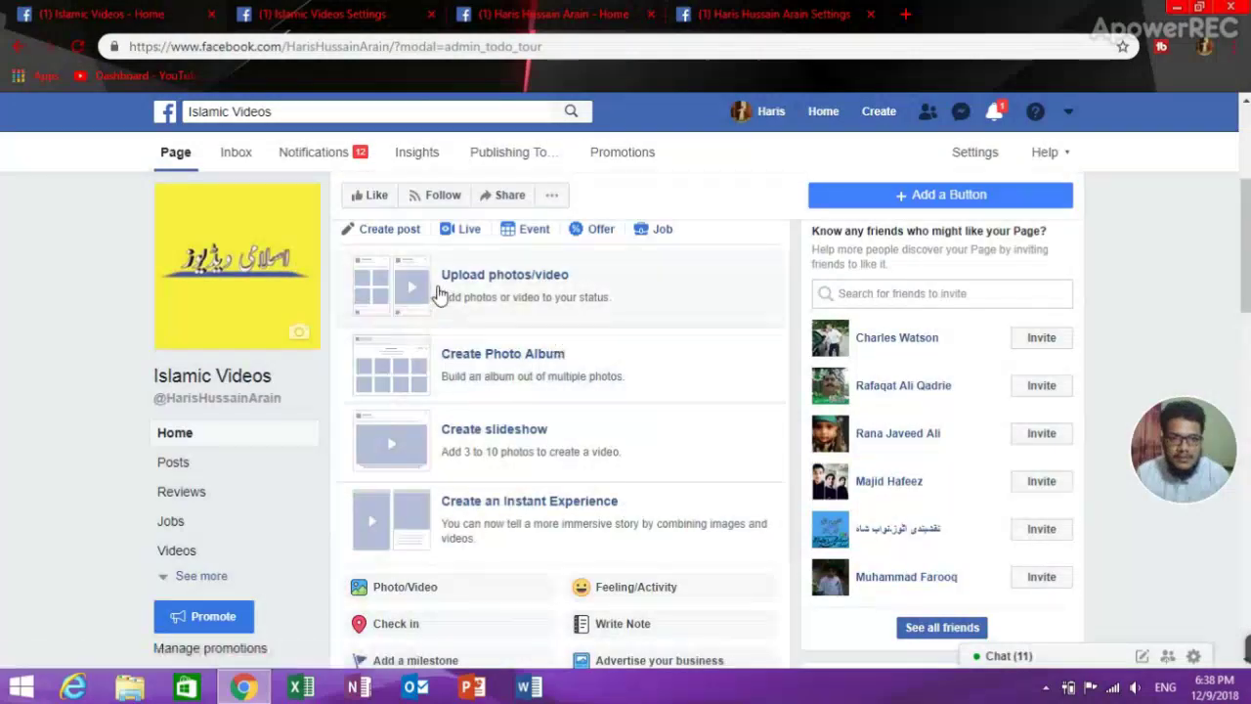
left_click(438, 291)
left_click(213, 159)
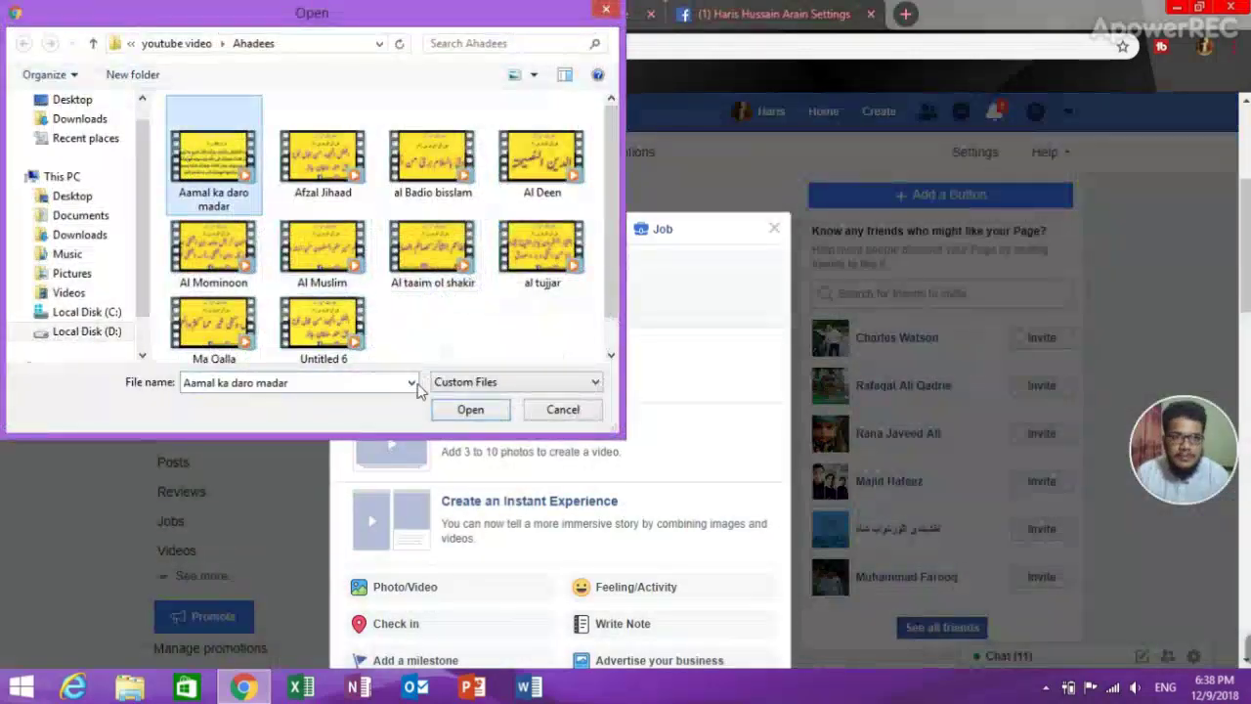
left_click(468, 409)
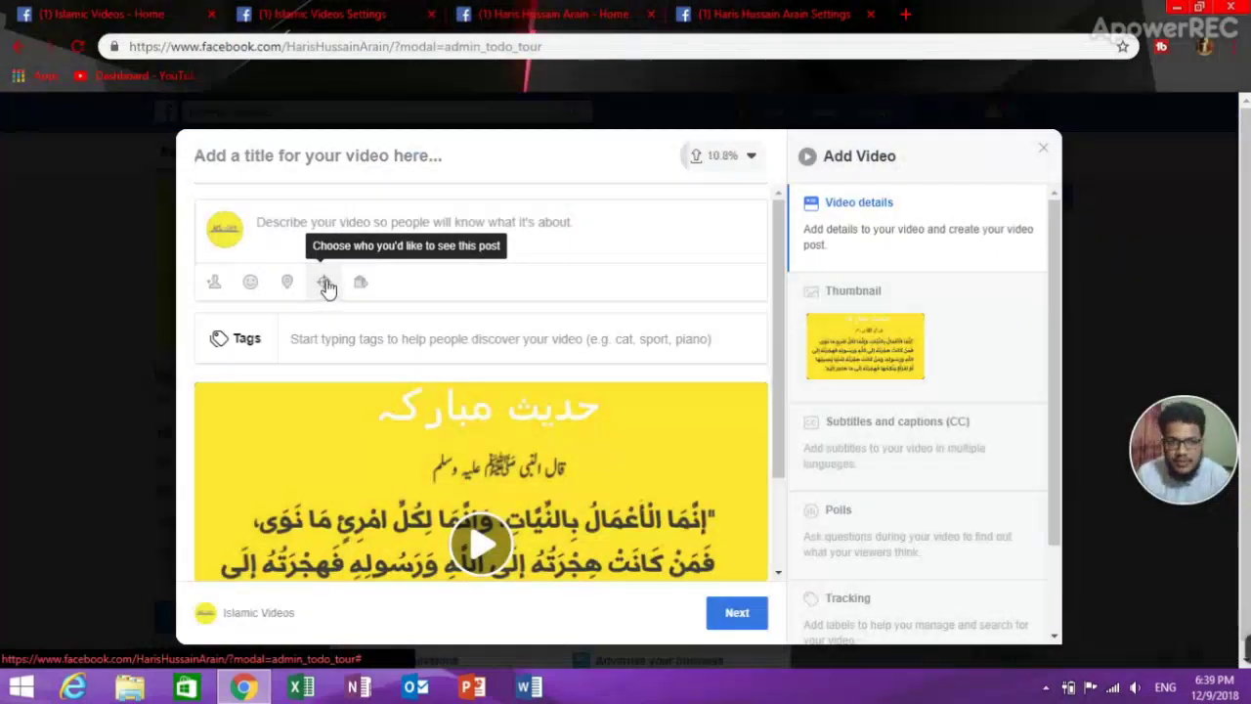
- Open the video post's News Feed targeting options and compare them with the page's News Feed audience setting
left_click(324, 284)
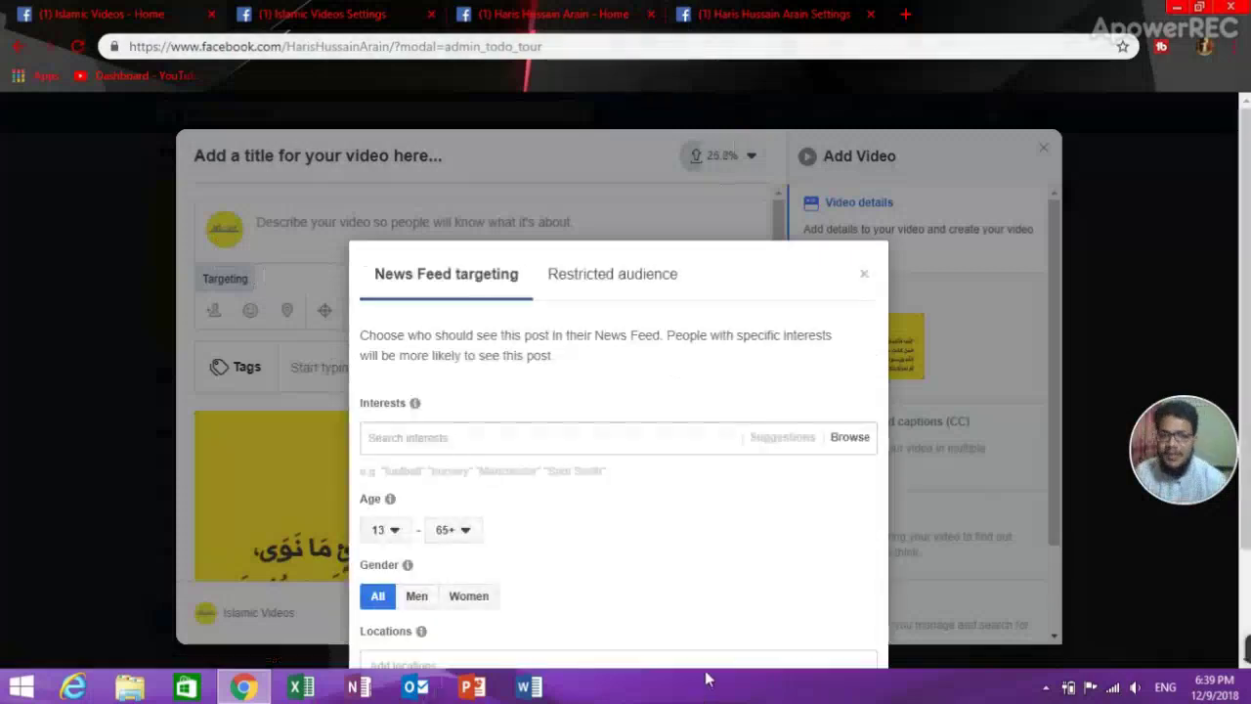
scroll(672, 625, "down", 3)
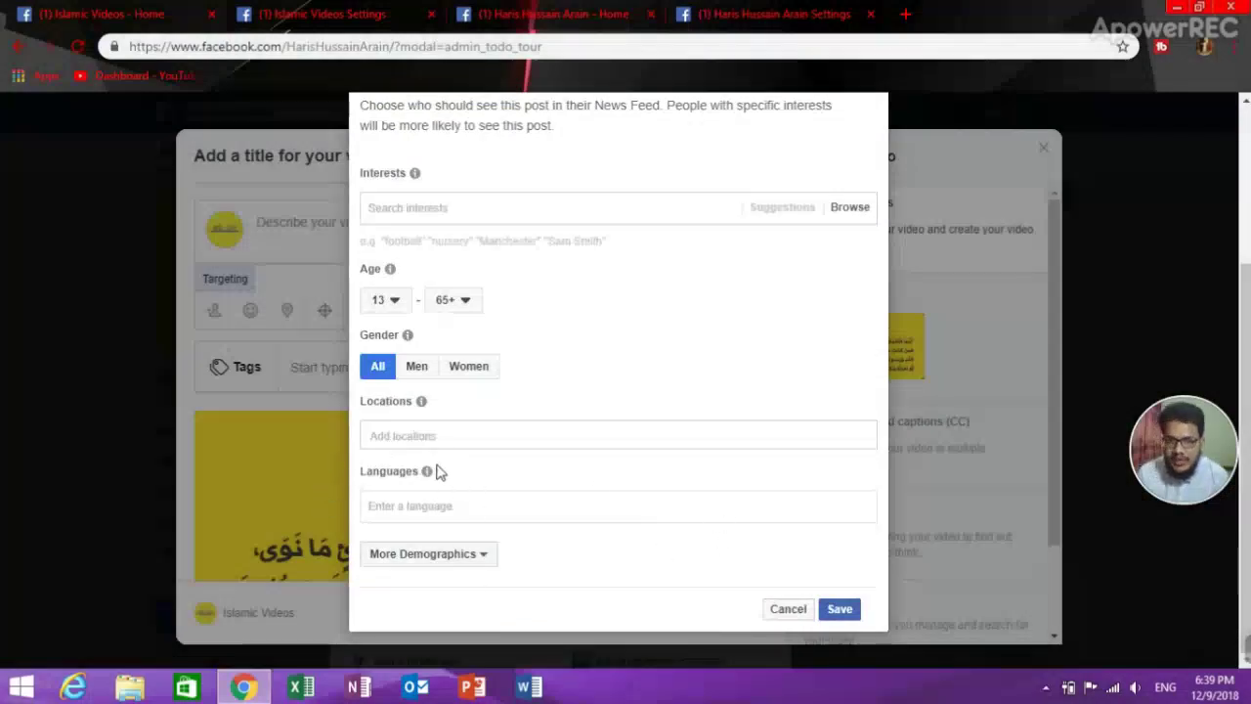
mouse_move(438, 470)
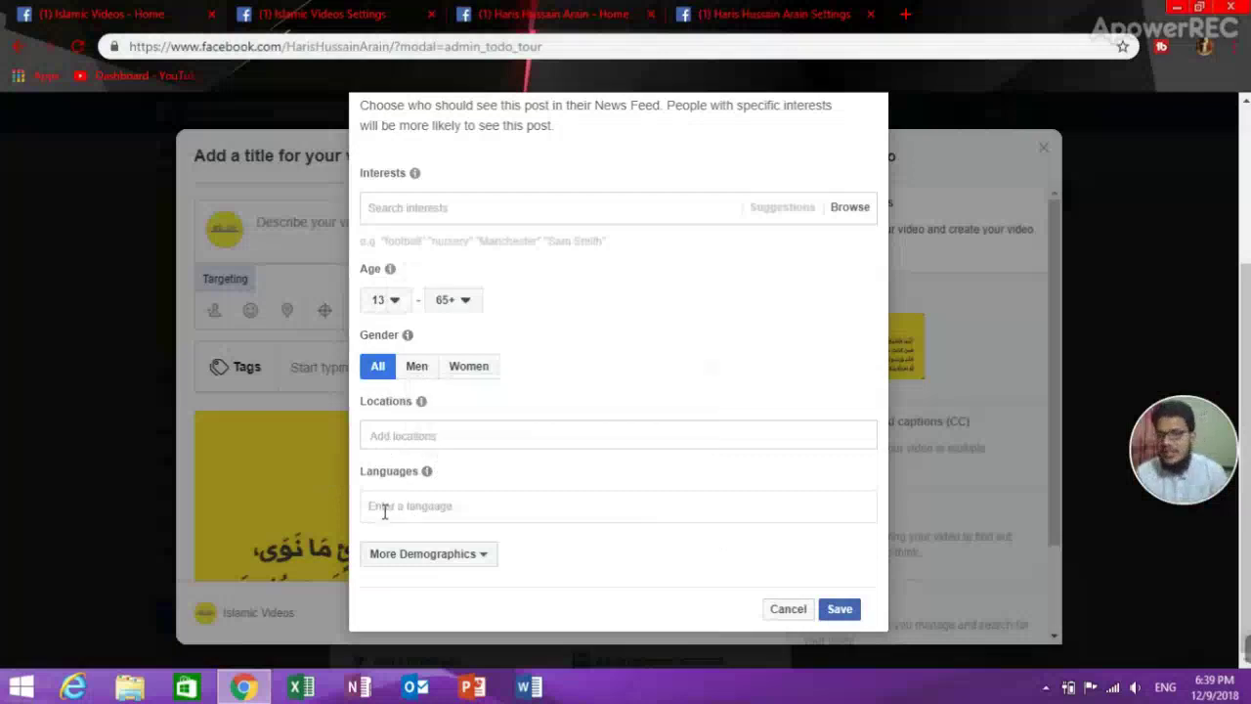
left_click(311, 13)
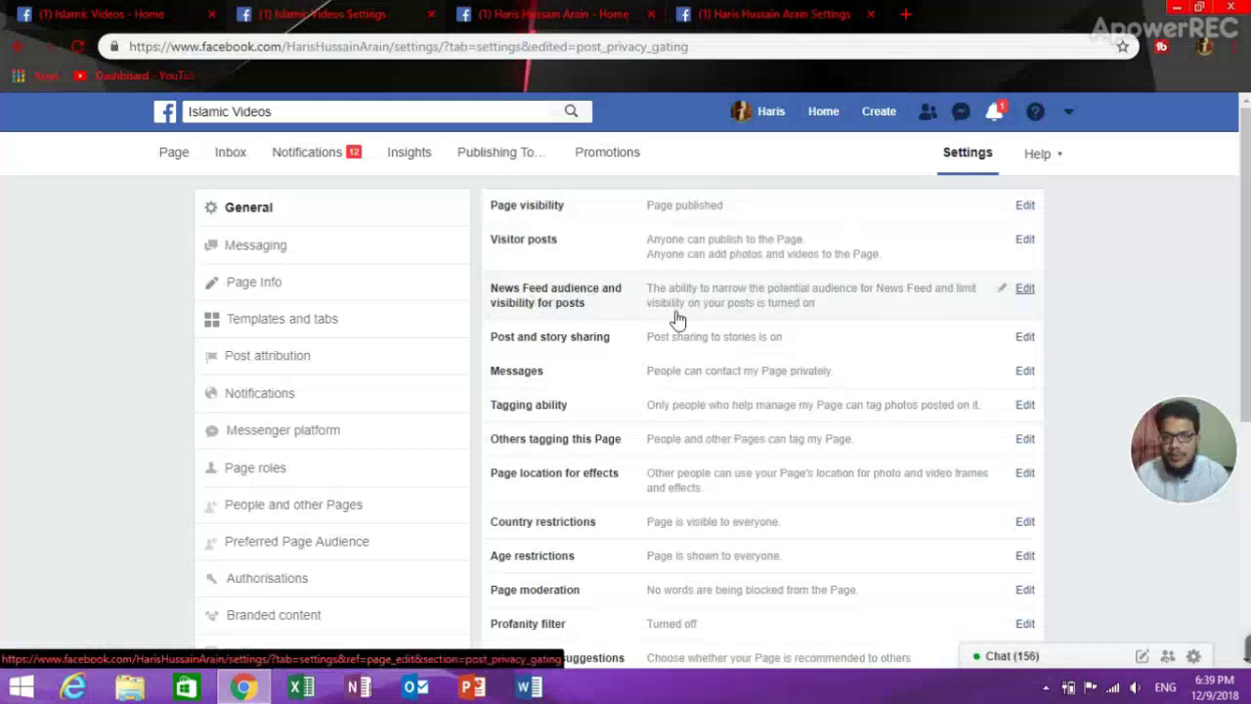
left_click(74, 15)
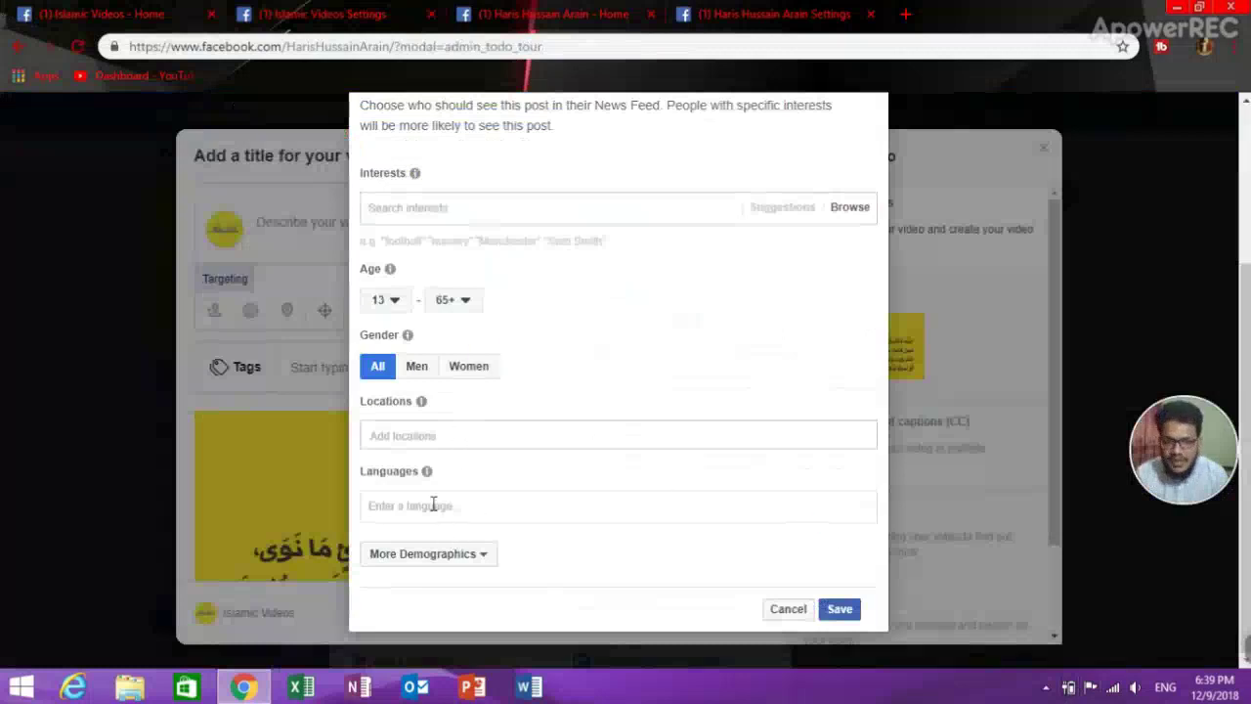
left_click(379, 437)
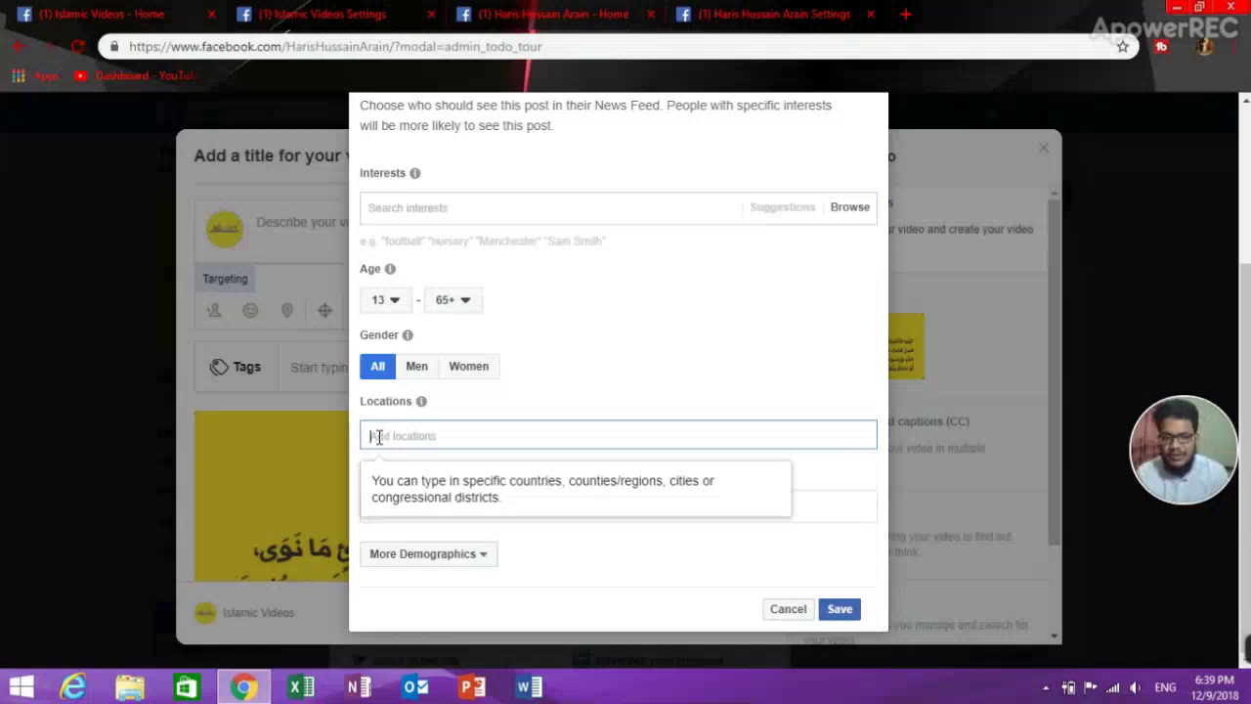
type("P")
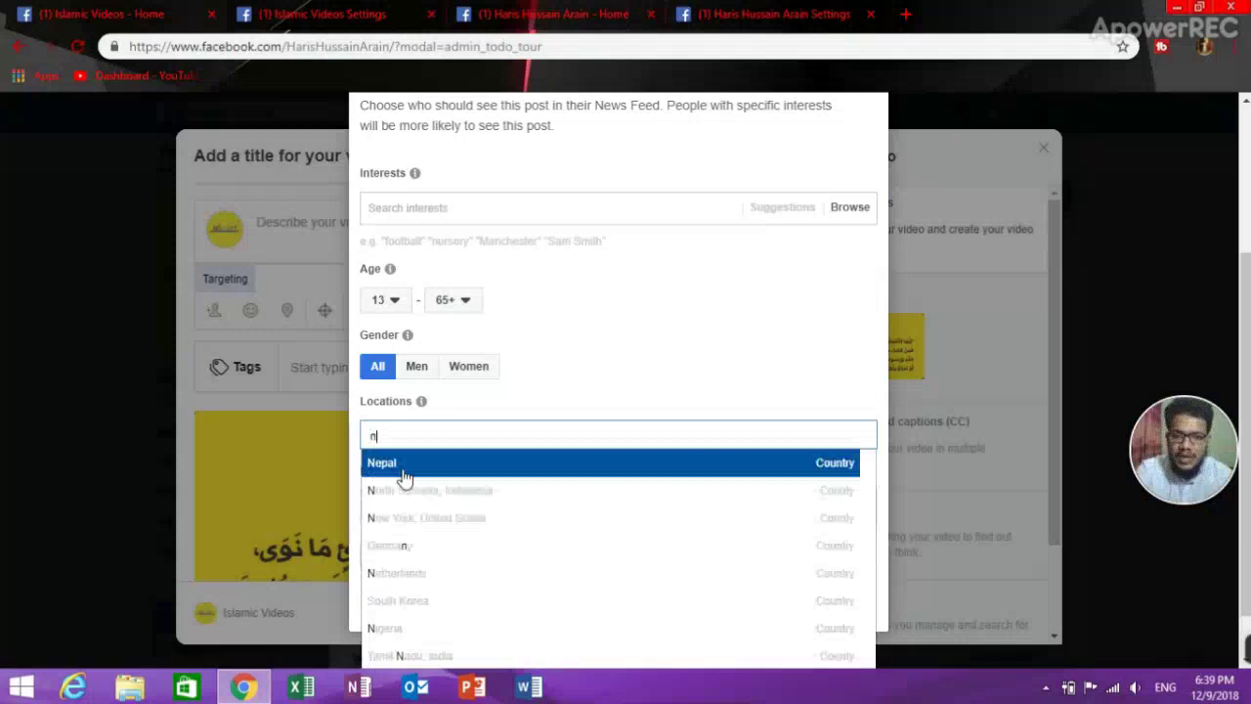
key("BackSpace")
type("Naw")
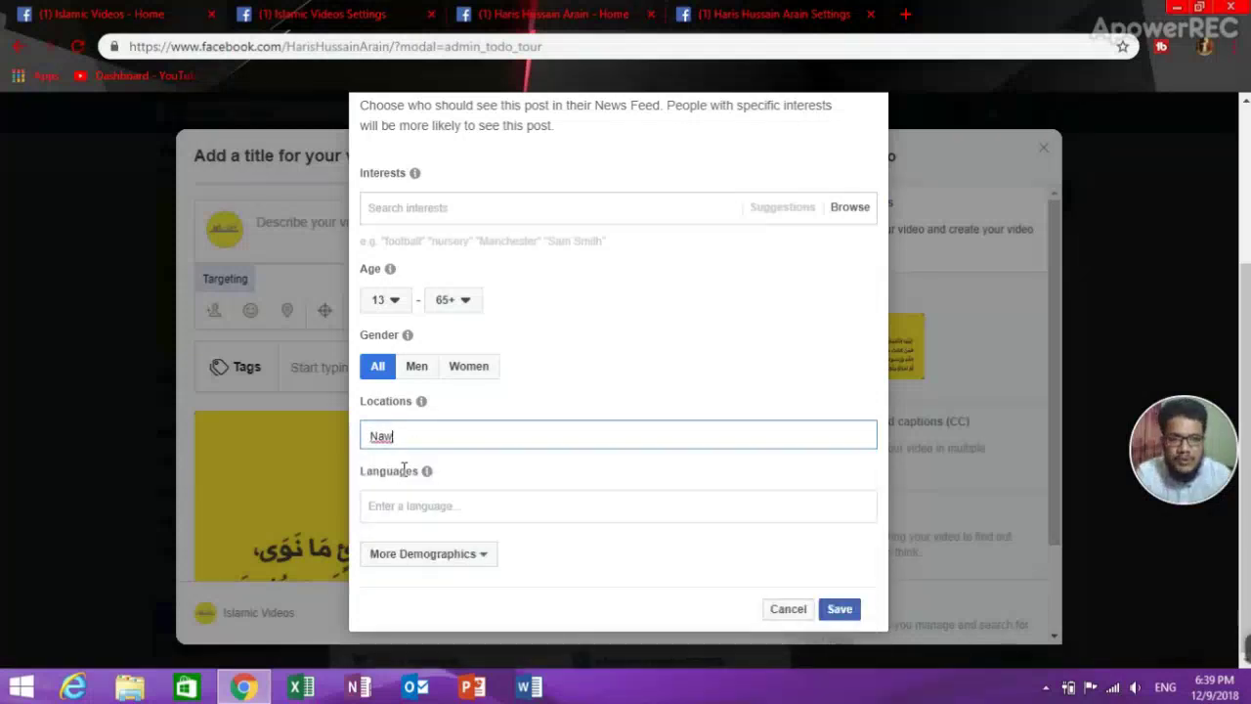
type("ab")
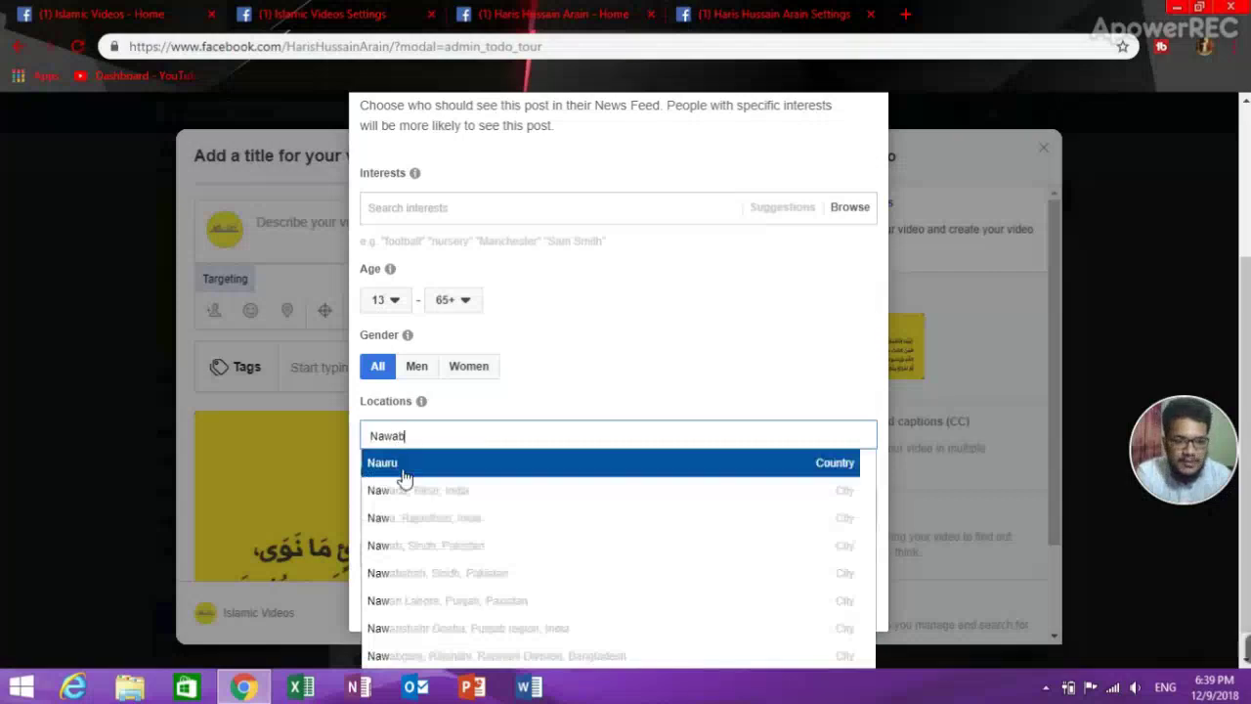
type("shah")
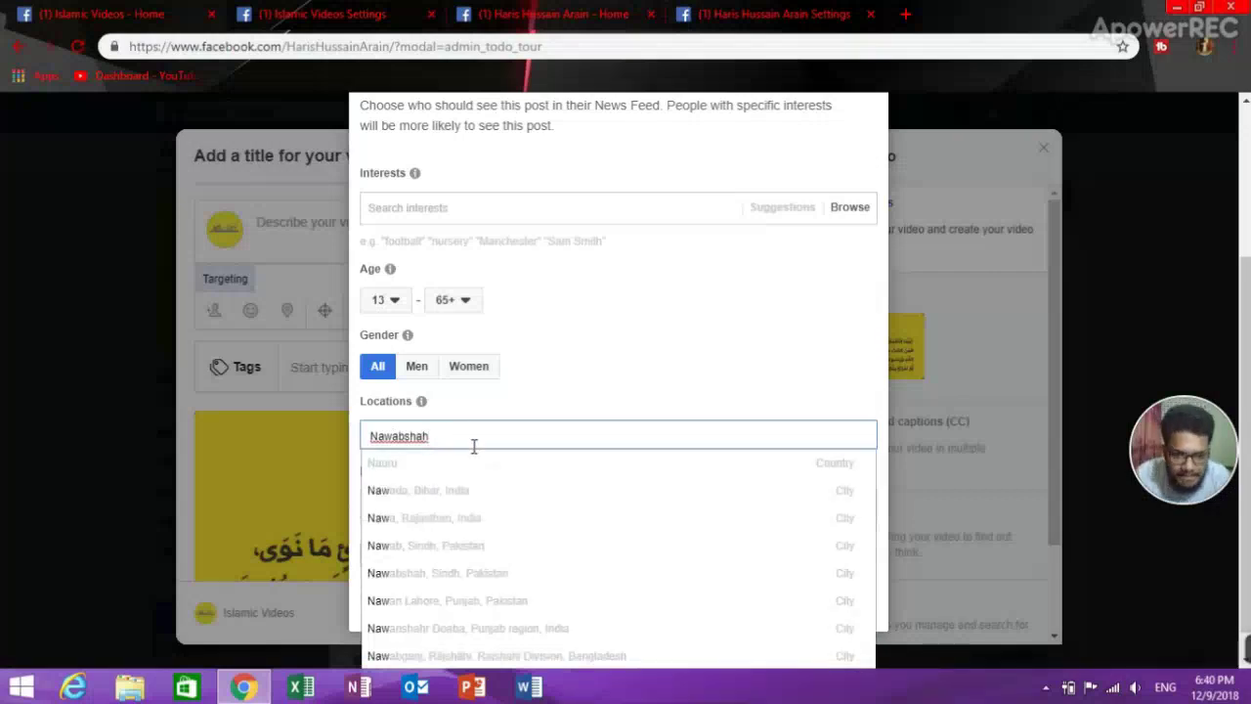
key("BackSpace")
key("BackSpace")
key("BackSpace")
key("BackSpace")
key("BackSpace")
key("BackSpace")
key("BackSpace")
key("BackSpace")
key("BackSpace")
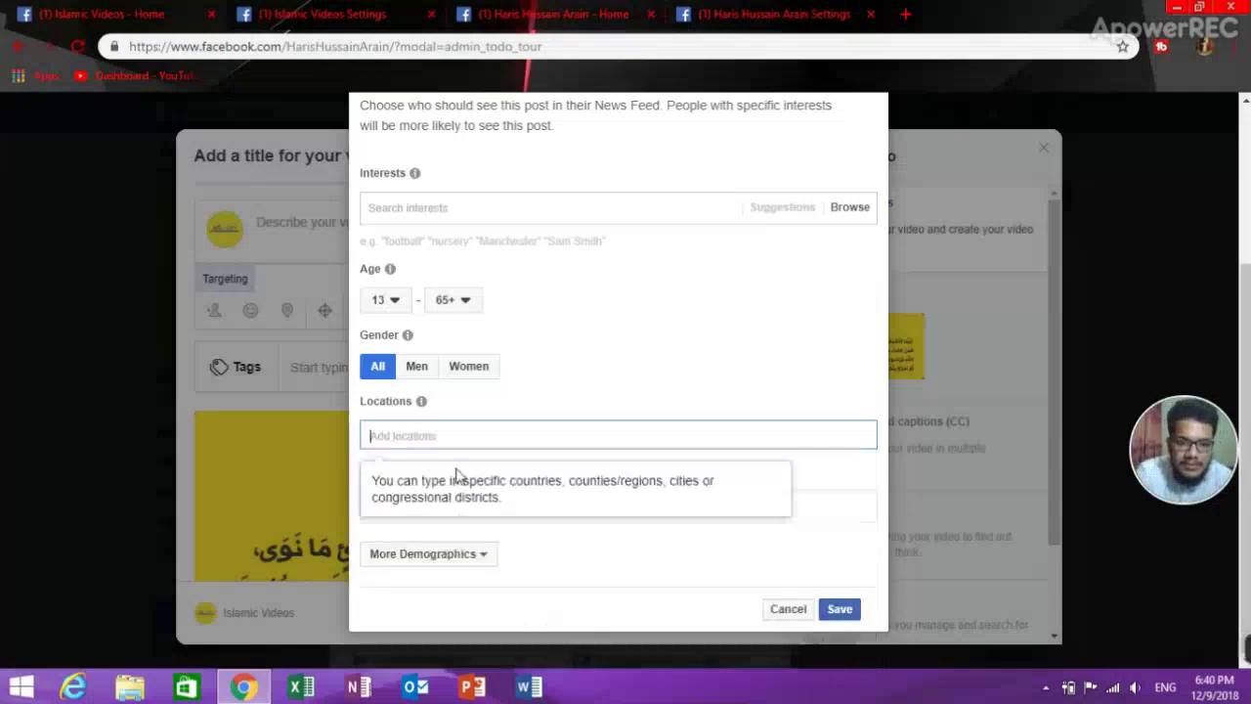
- Add the country Pakistan as a target location for the video post
type("pakistan")
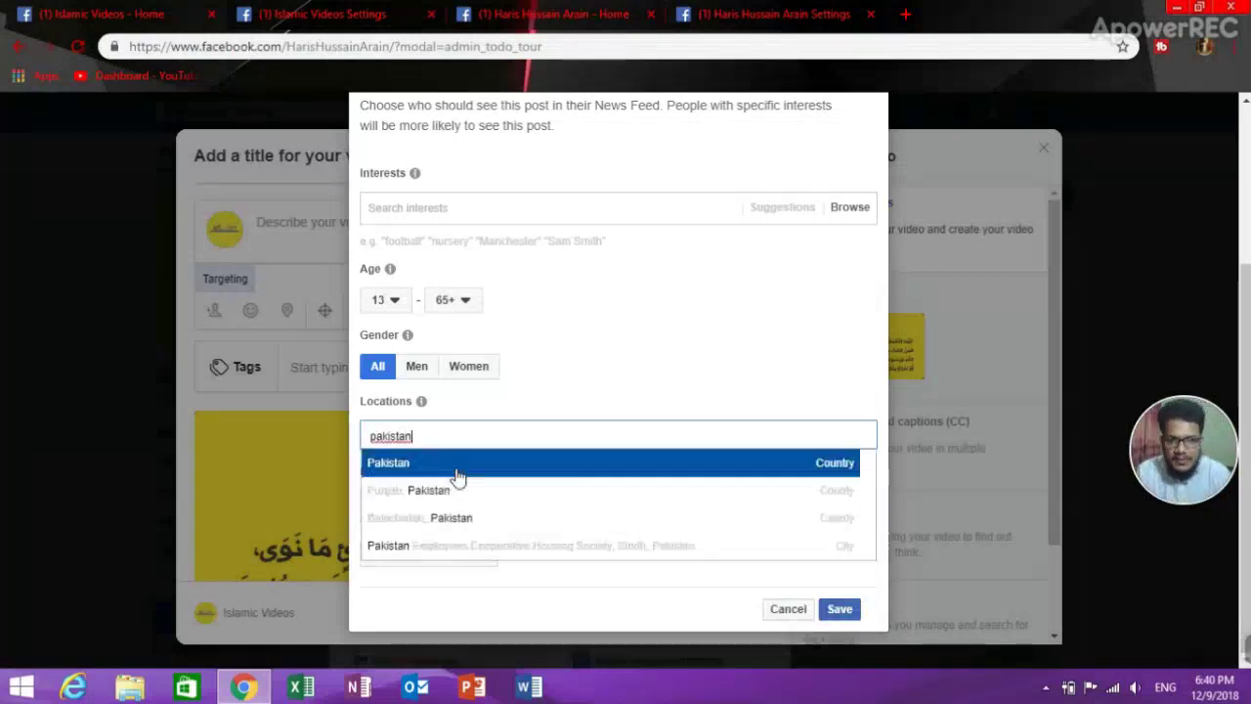
left_click(395, 463)
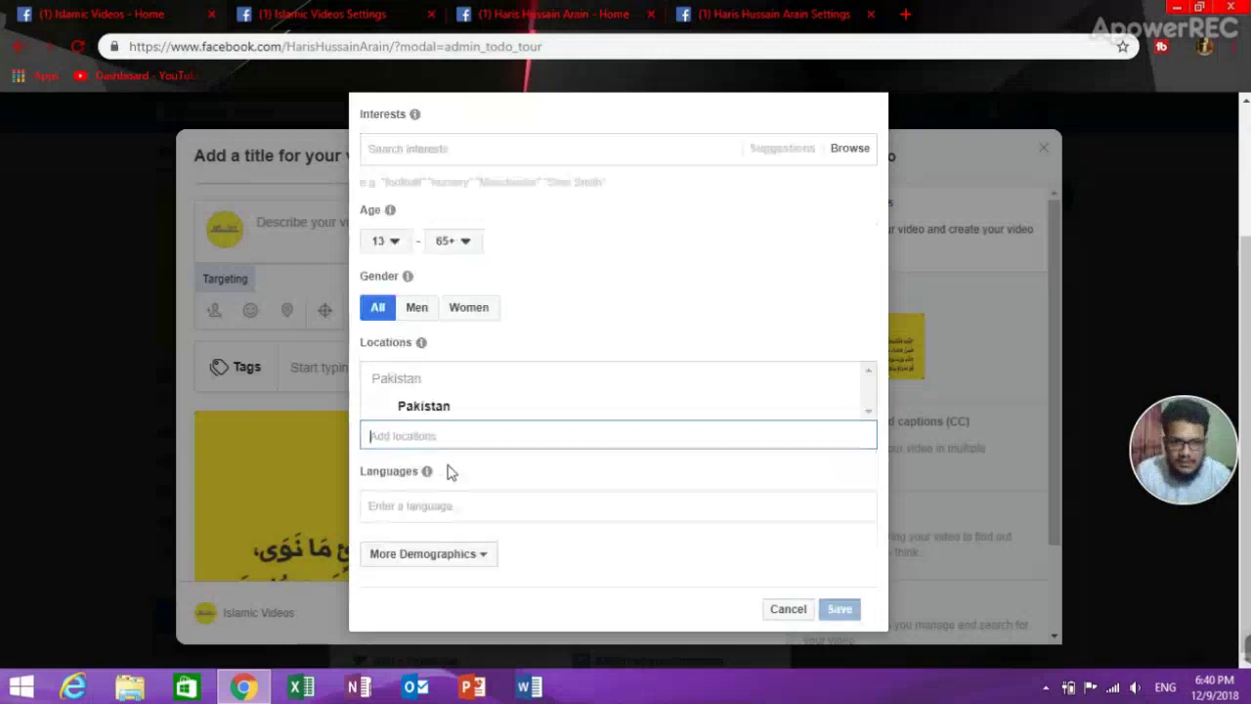